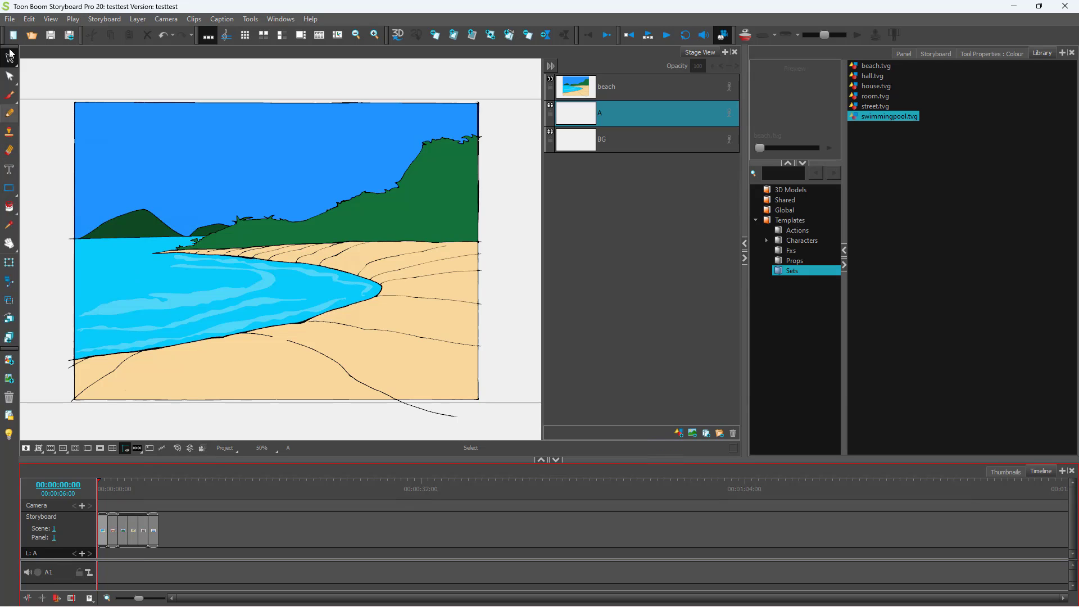
# - Open the Export to Movie dialog from the File > Export menu
pyautogui.click(8, 20)
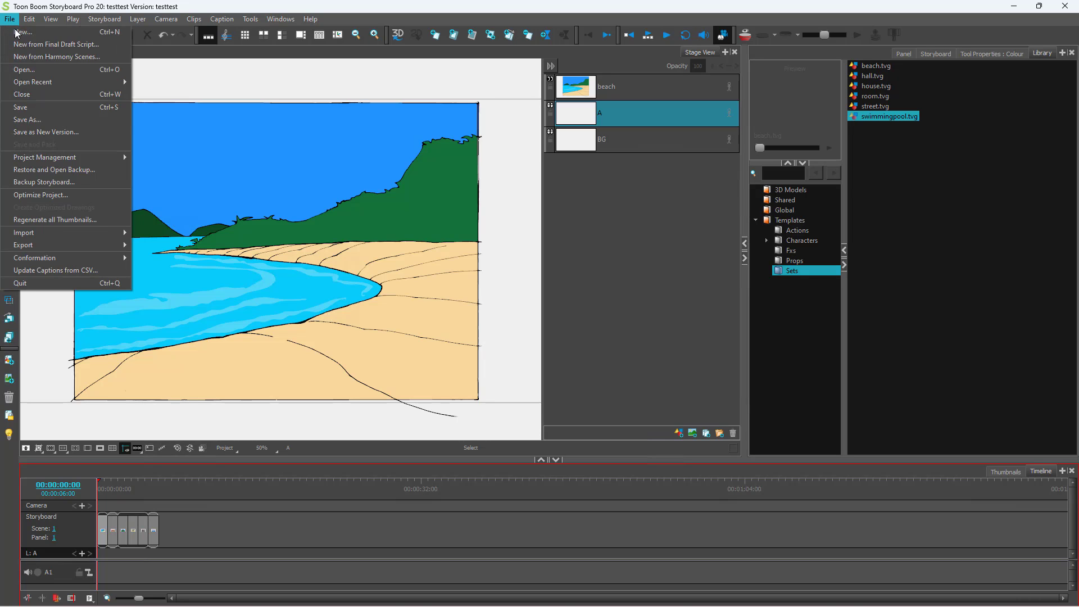
pyautogui.moveTo(51, 246)
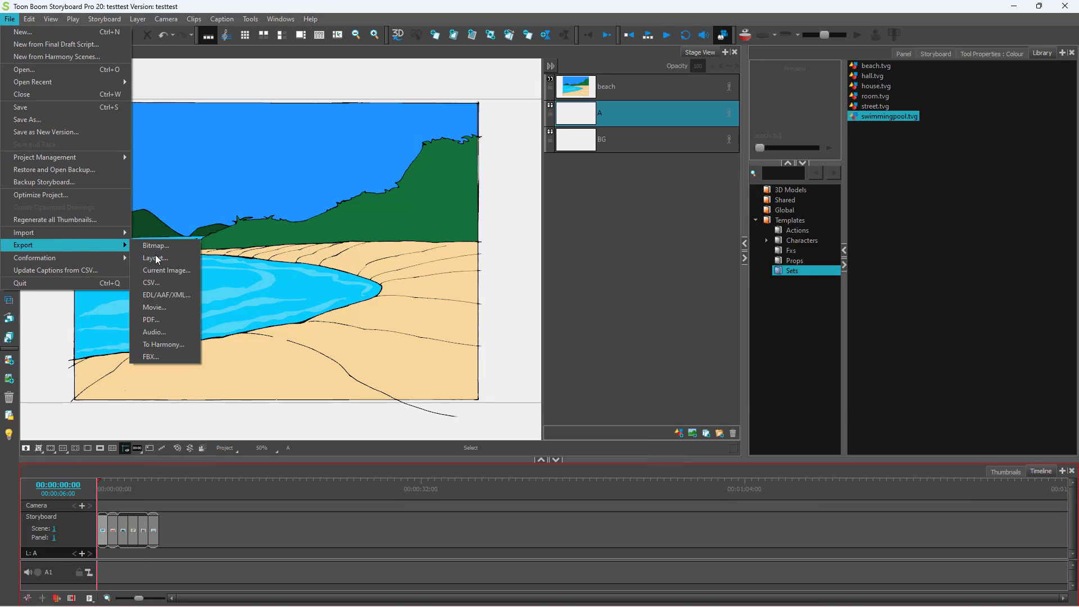
pyautogui.click(158, 308)
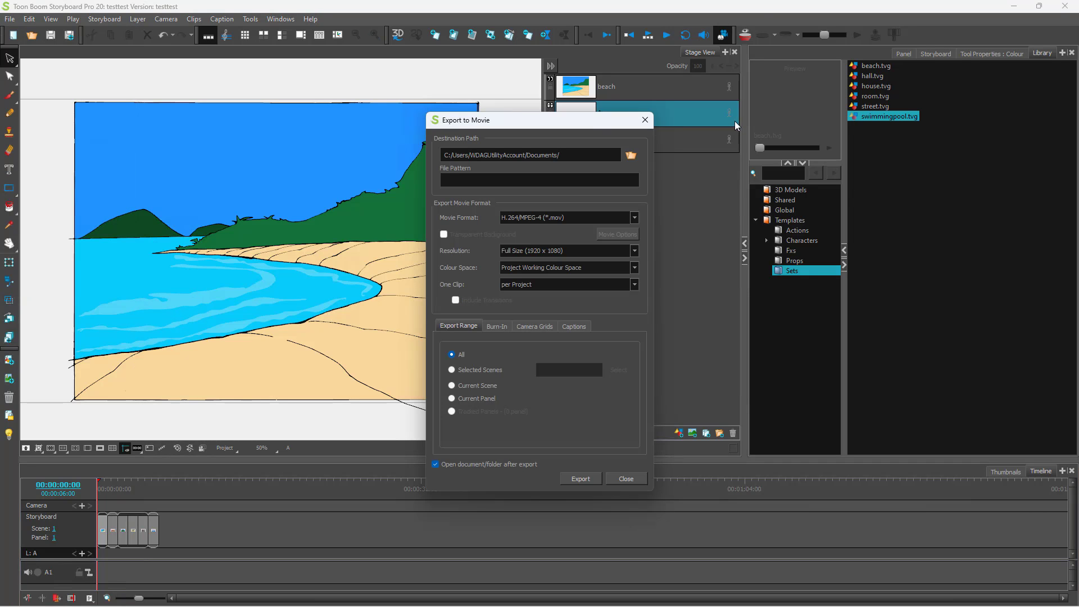
# - Set the export destination to the Desktop and the file pattern to TutoriTube
pyautogui.click(632, 155)
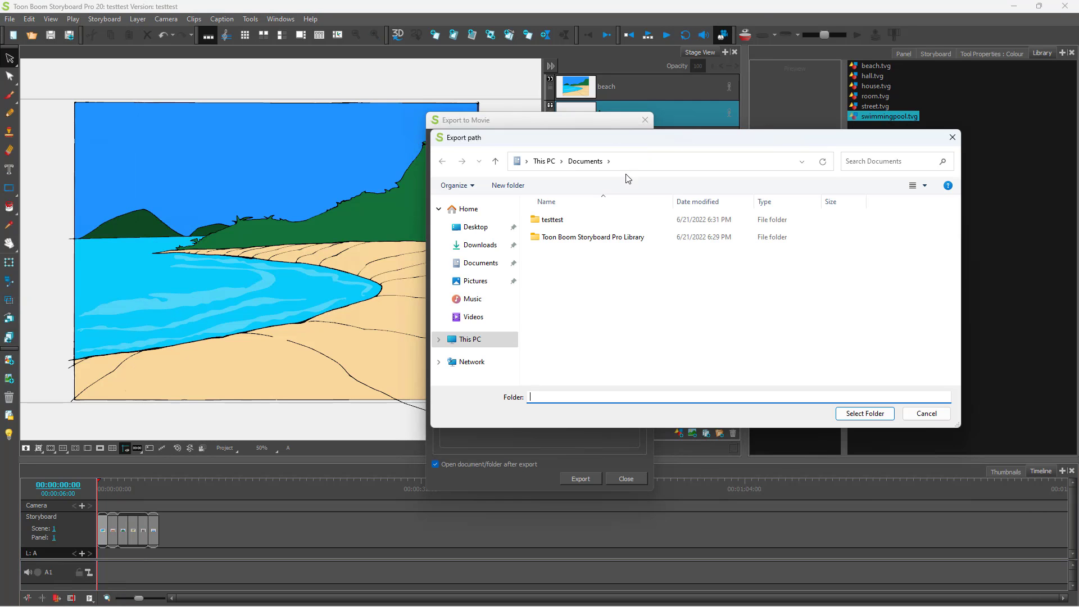
pyautogui.click(487, 228)
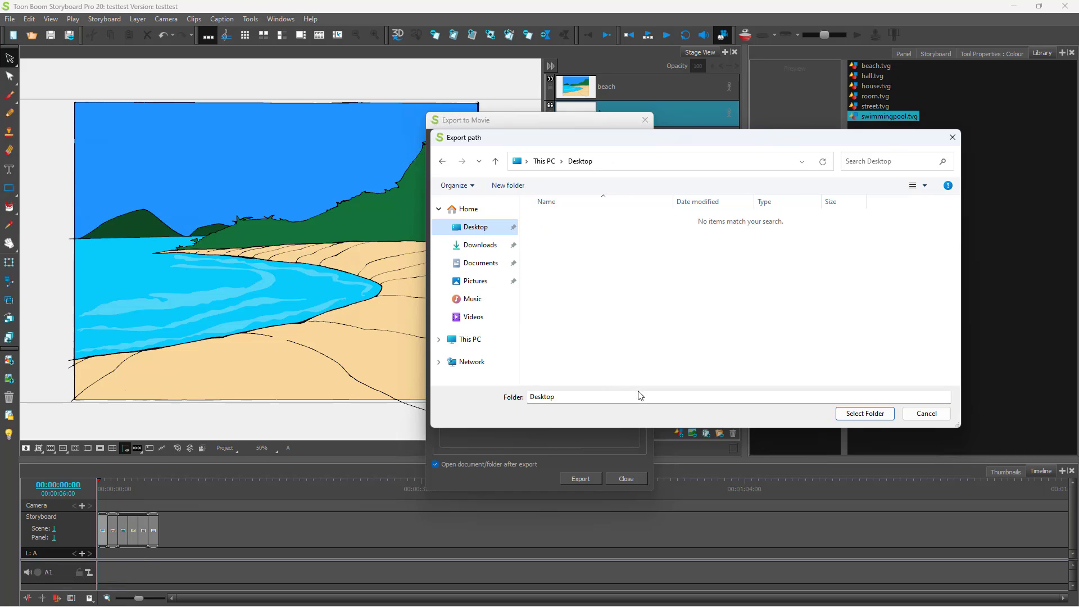
pyautogui.click(864, 414)
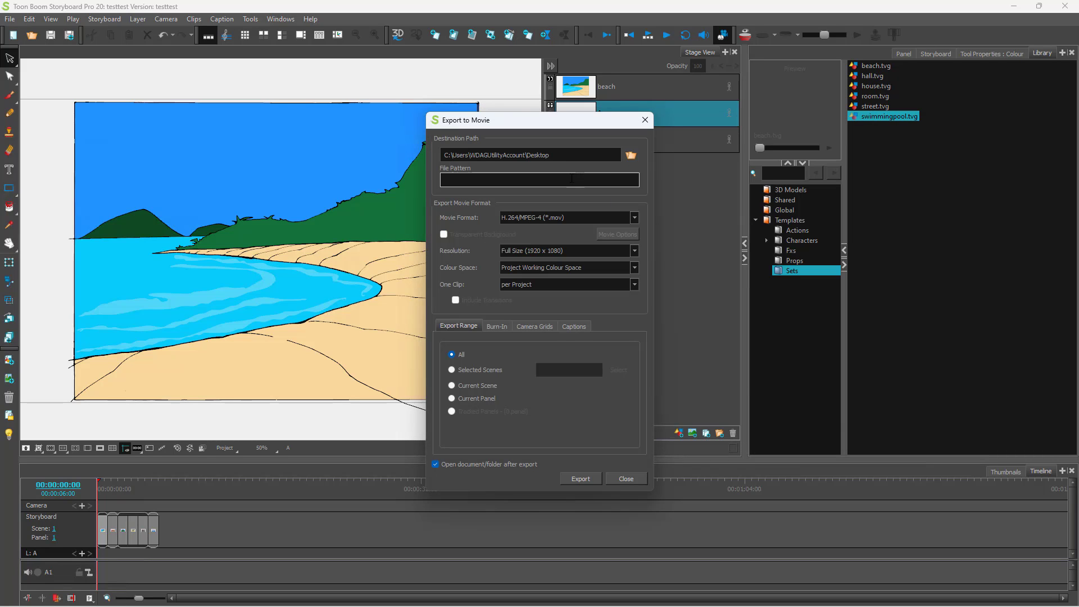
pyautogui.click(550, 180)
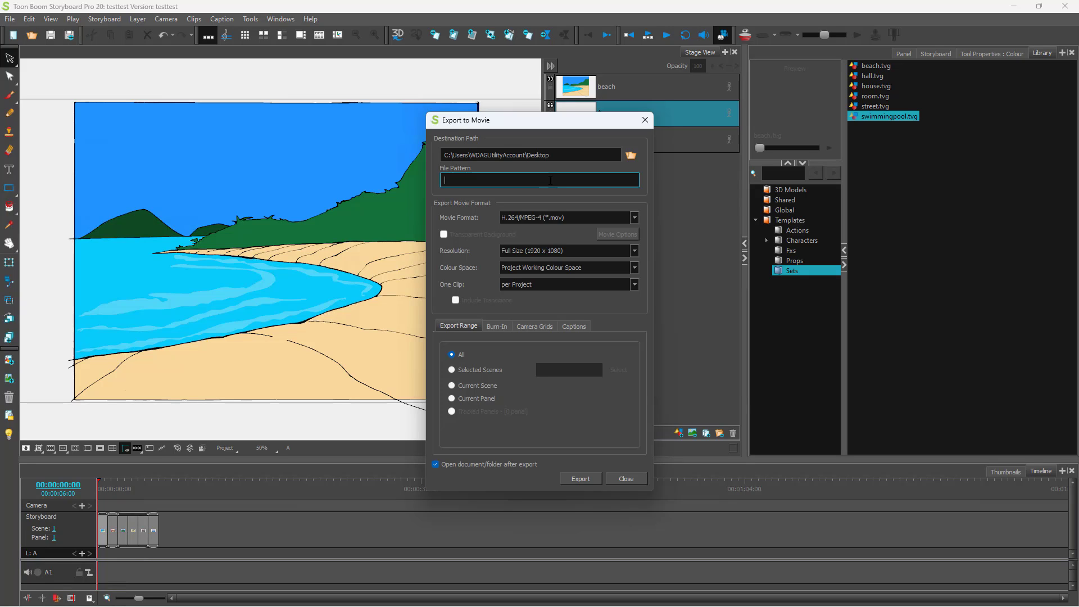
pyautogui.write('TutortTube')
pyautogui.click(630, 218)
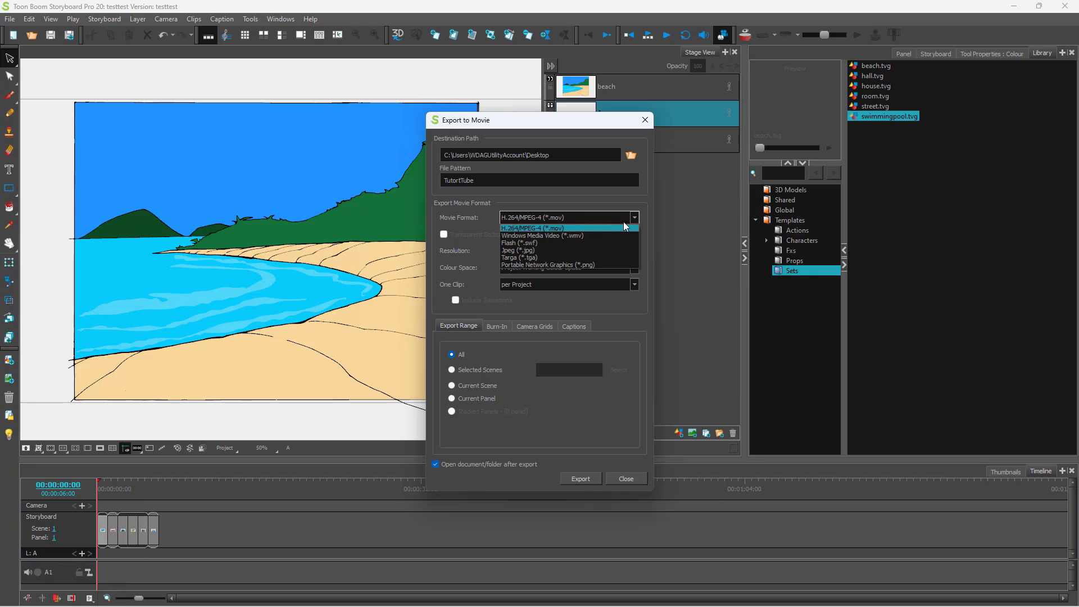
# - Keep H.264/MPEG-4, Full Size 1920 x 1080, default colour space, one clip per project, and export range All
pyautogui.click(554, 227)
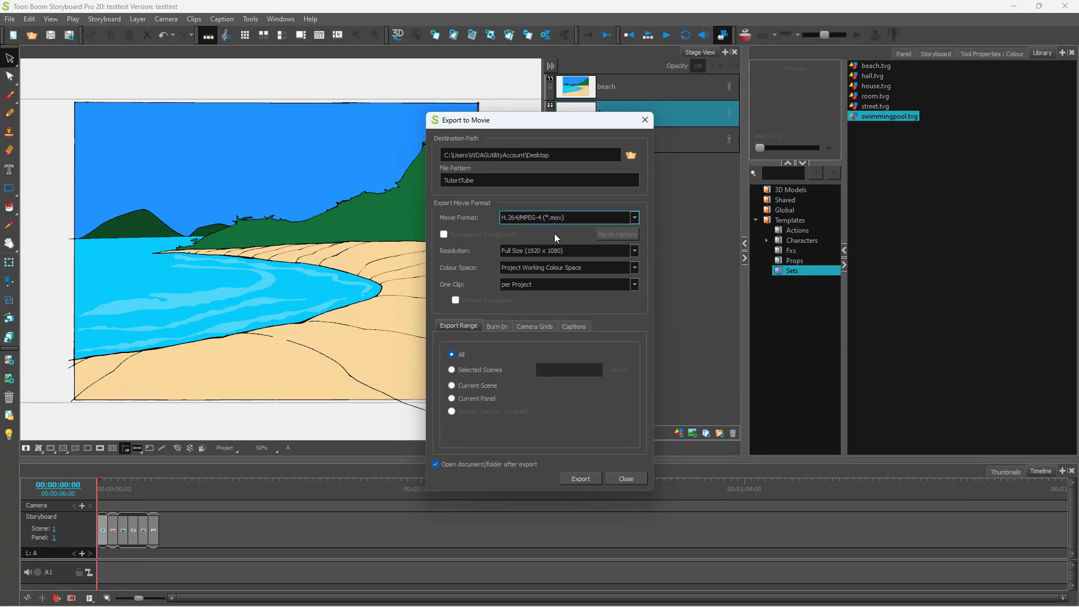
pyautogui.click(627, 250)
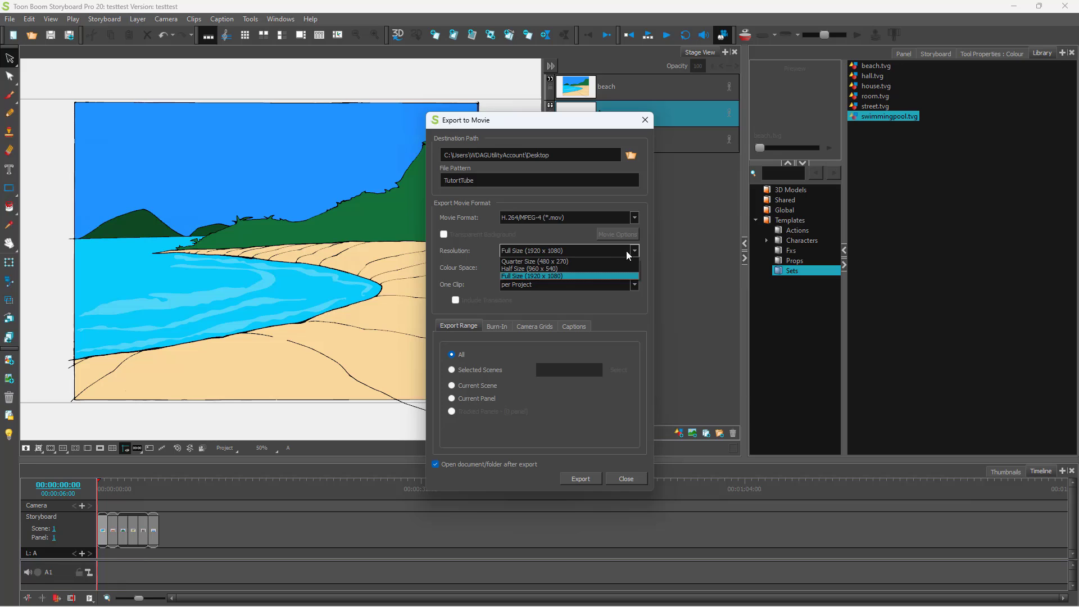
pyautogui.click(606, 275)
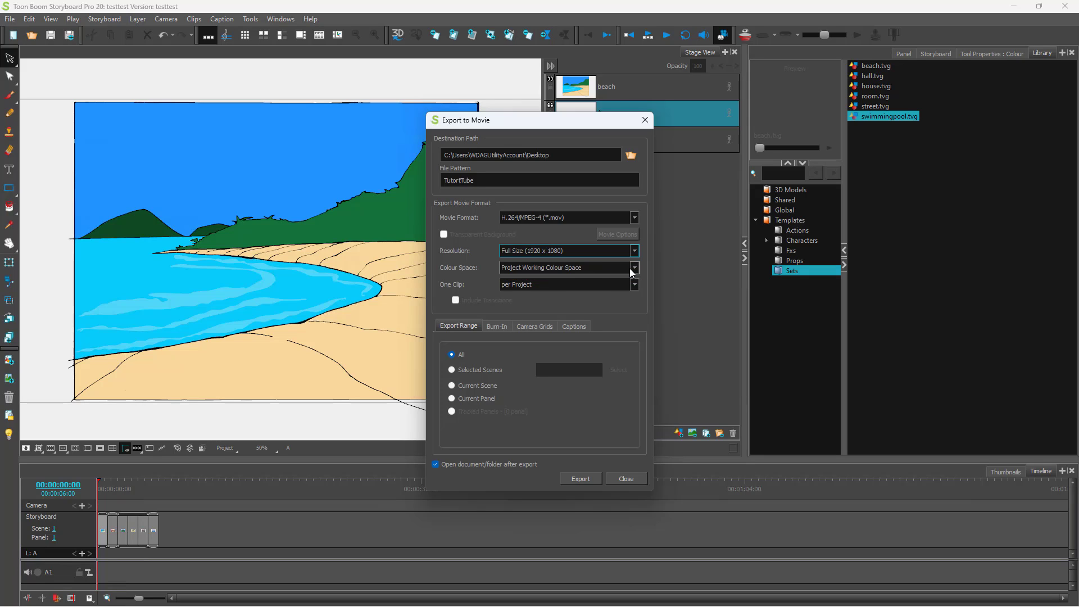
pyautogui.click(630, 268)
pyautogui.click(480, 279)
pyautogui.click(596, 285)
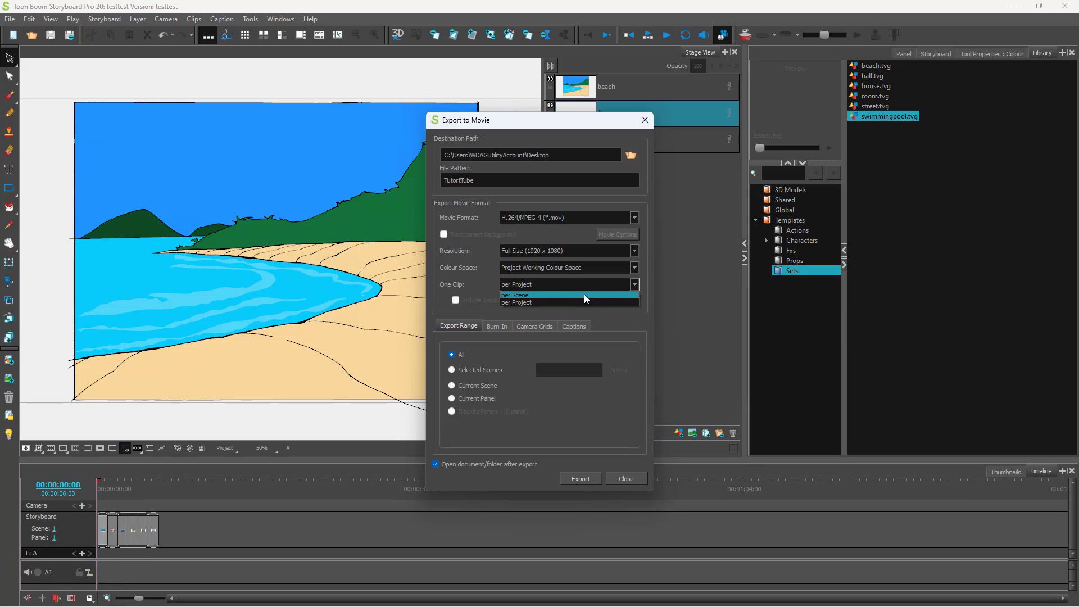
pyautogui.click(581, 302)
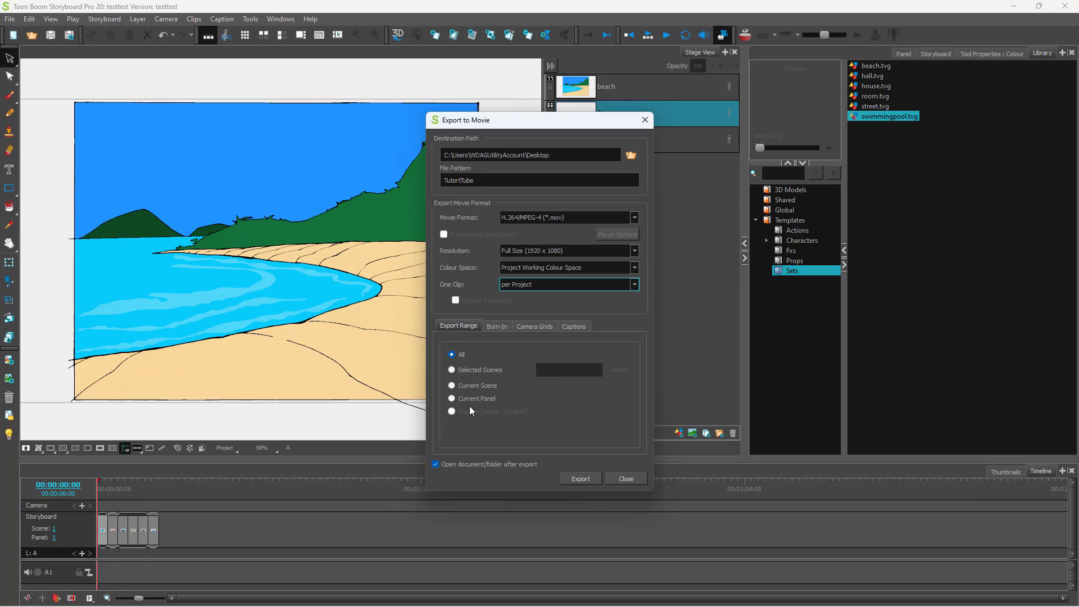
pyautogui.click(453, 370)
pyautogui.click(451, 355)
# - Burn timecode, scene names with panel numbers, and additional duration into the movie
pyautogui.click(502, 329)
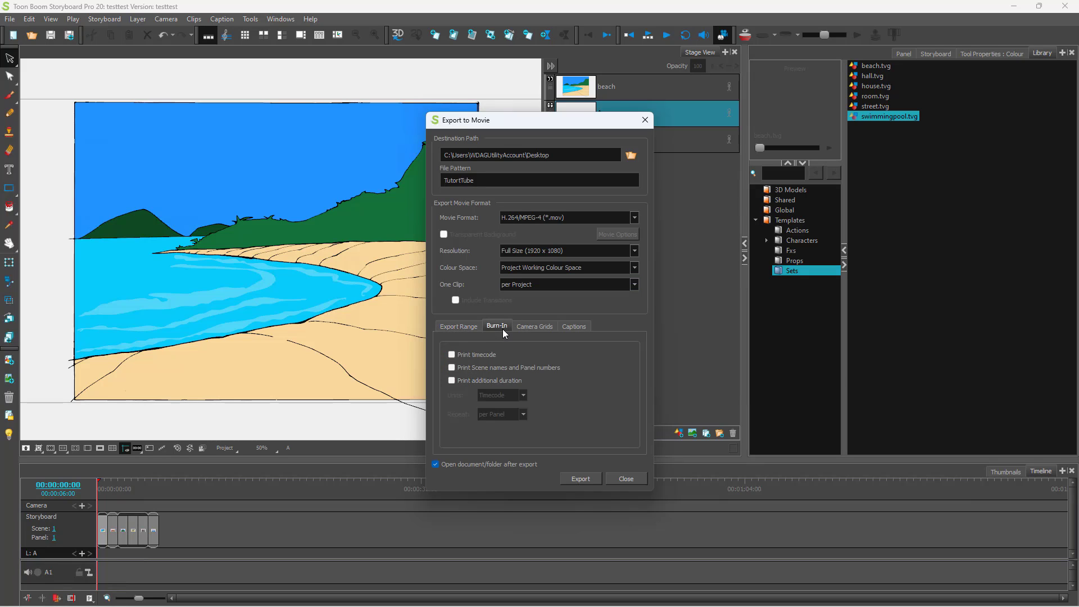
pyautogui.click(485, 356)
pyautogui.click(508, 371)
pyautogui.click(505, 379)
# - Enable the 4:3 safe area, 4:3 grid, action safe and title safe camera grids
pyautogui.click(532, 328)
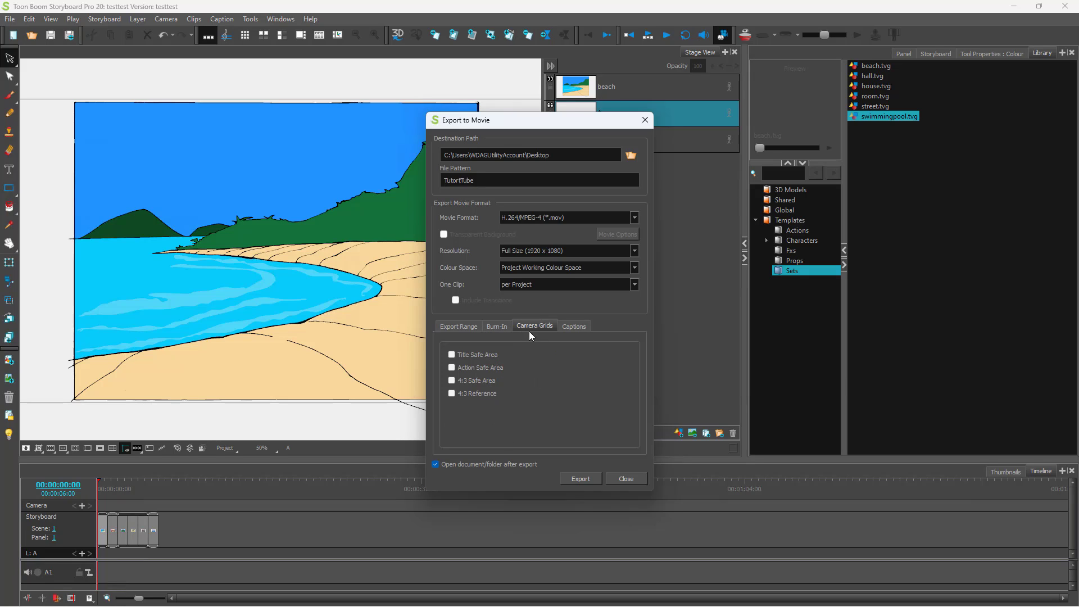
pyautogui.click(490, 382)
pyautogui.click(490, 394)
pyautogui.click(491, 367)
pyautogui.click(500, 354)
pyautogui.click(573, 326)
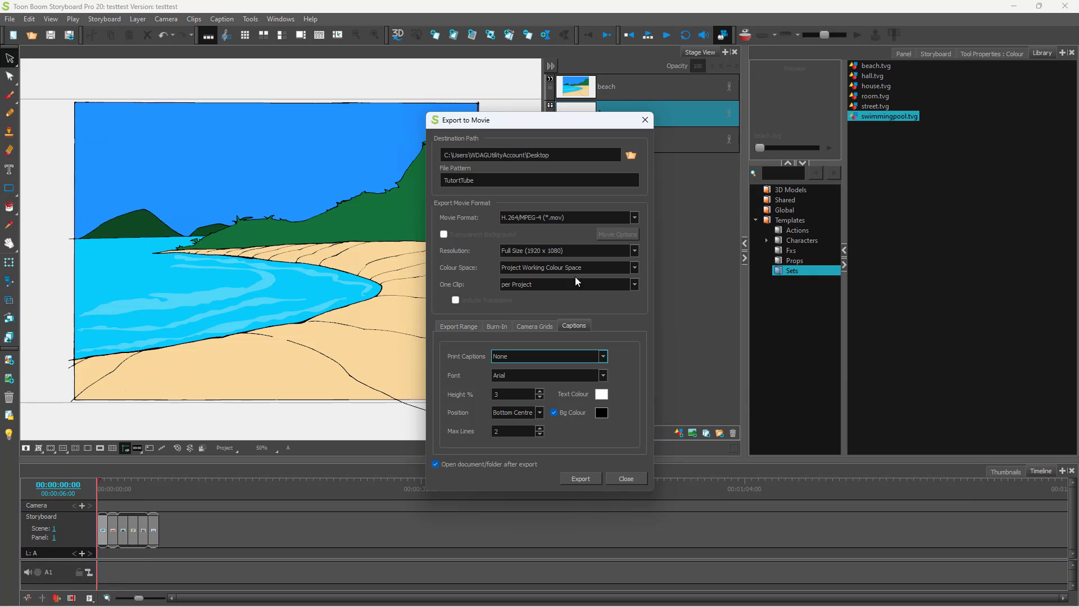
pyautogui.click(457, 328)
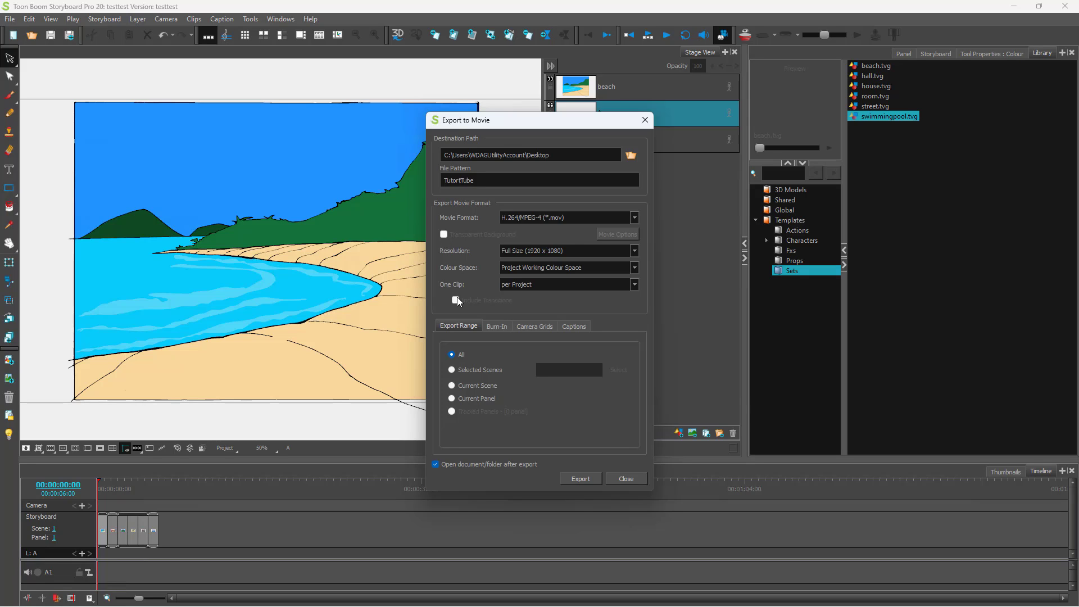
# - Try several movie formats, ending on H.264/MPEG-4 (*.mov)
pyautogui.click(609, 217)
pyautogui.click(587, 236)
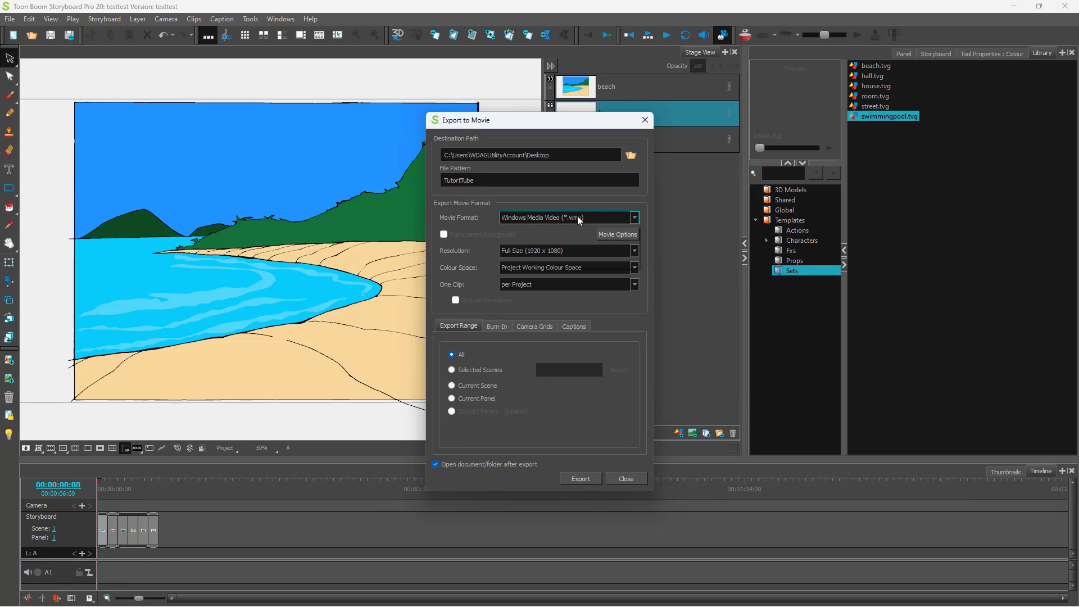
pyautogui.click(579, 220)
pyautogui.click(558, 229)
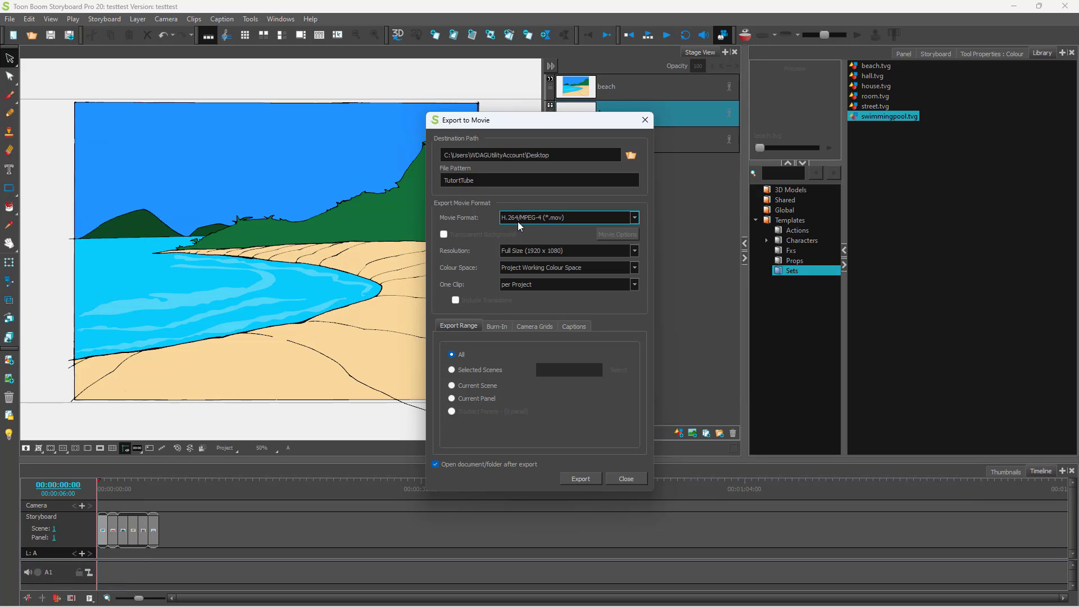
pyautogui.click(609, 217)
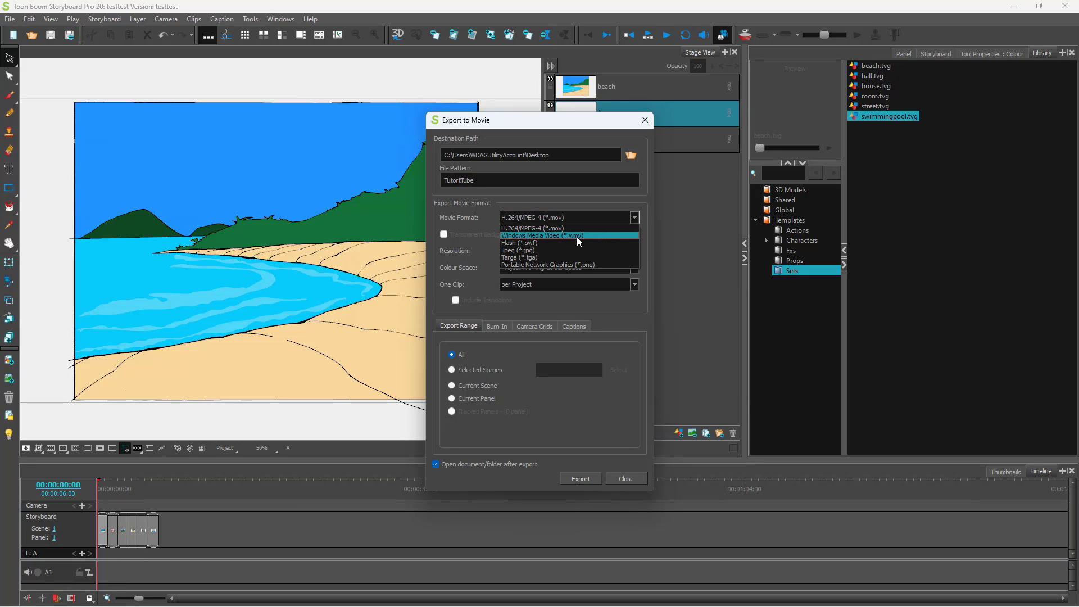
pyautogui.click(577, 236)
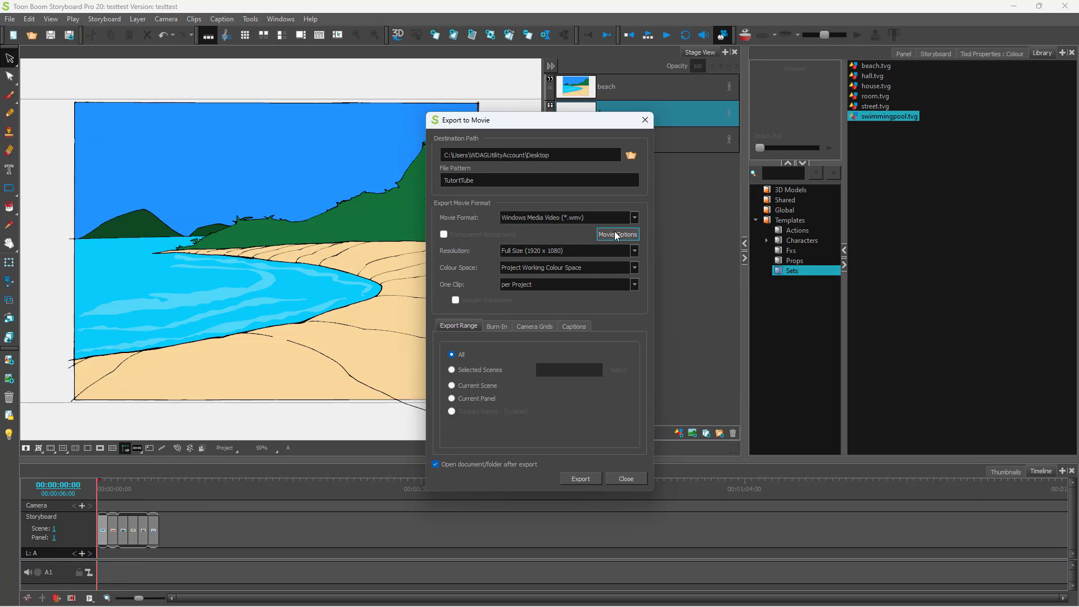
pyautogui.click(635, 218)
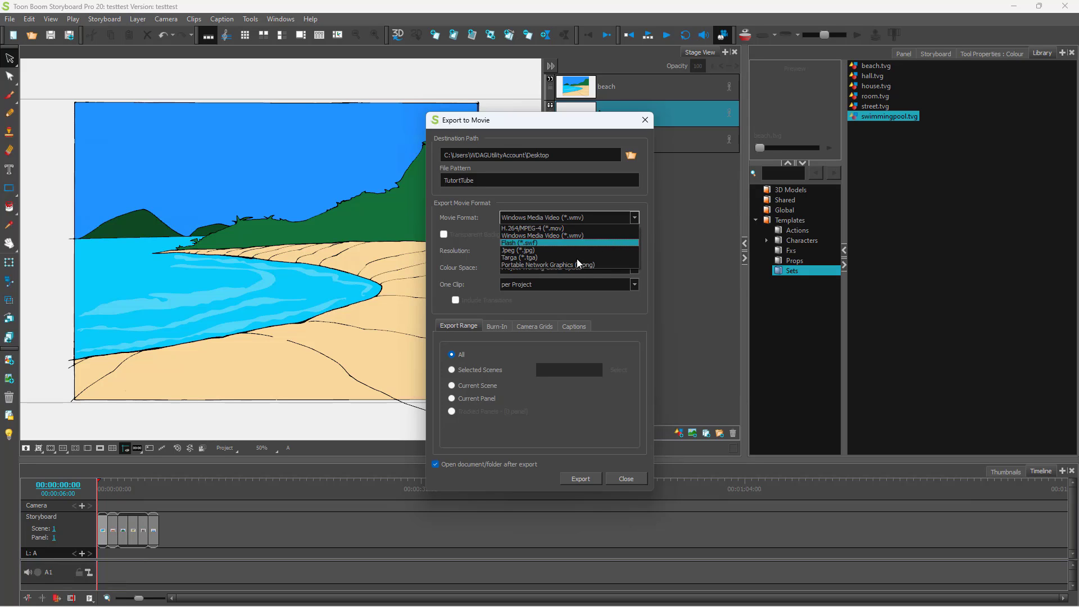
pyautogui.click(555, 265)
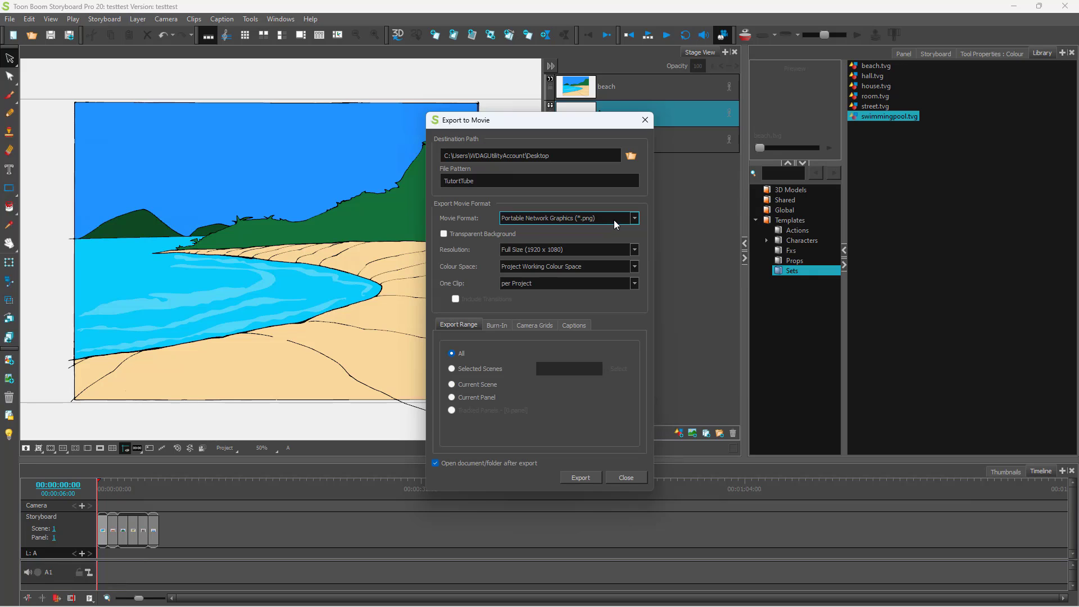
pyautogui.click(614, 219)
pyautogui.click(586, 229)
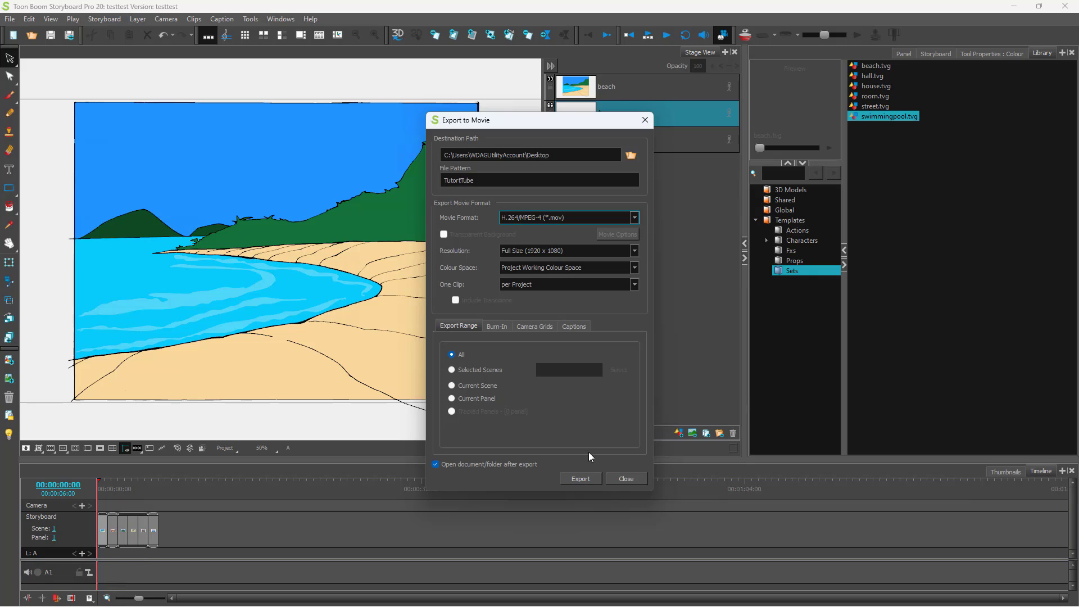
# - Start the export, decline the OpenH264 codec download, and dismiss the error
pyautogui.click(587, 482)
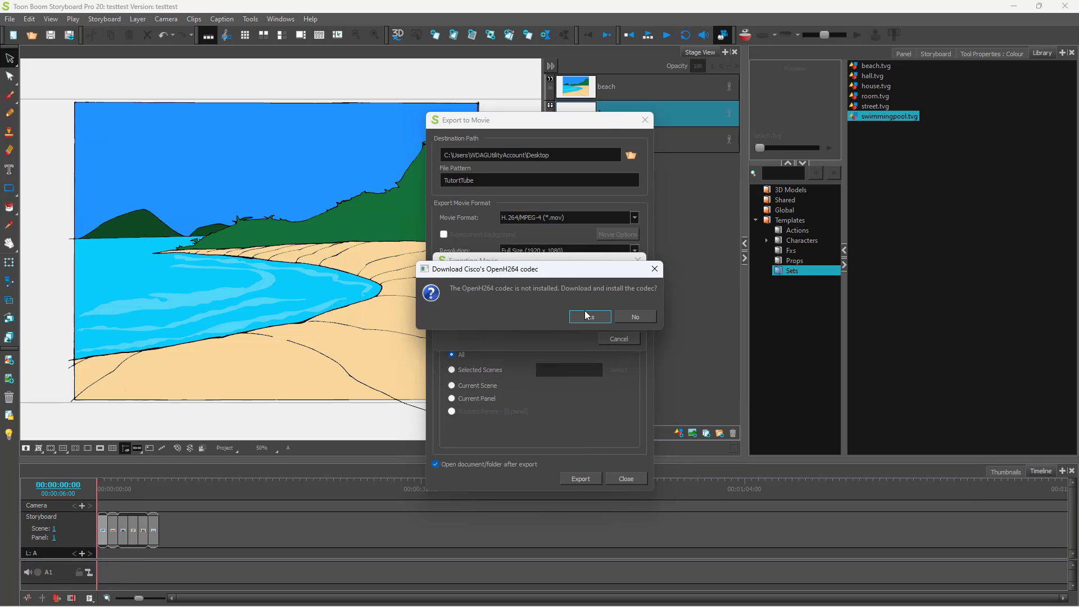
pyautogui.click(636, 317)
pyautogui.click(624, 321)
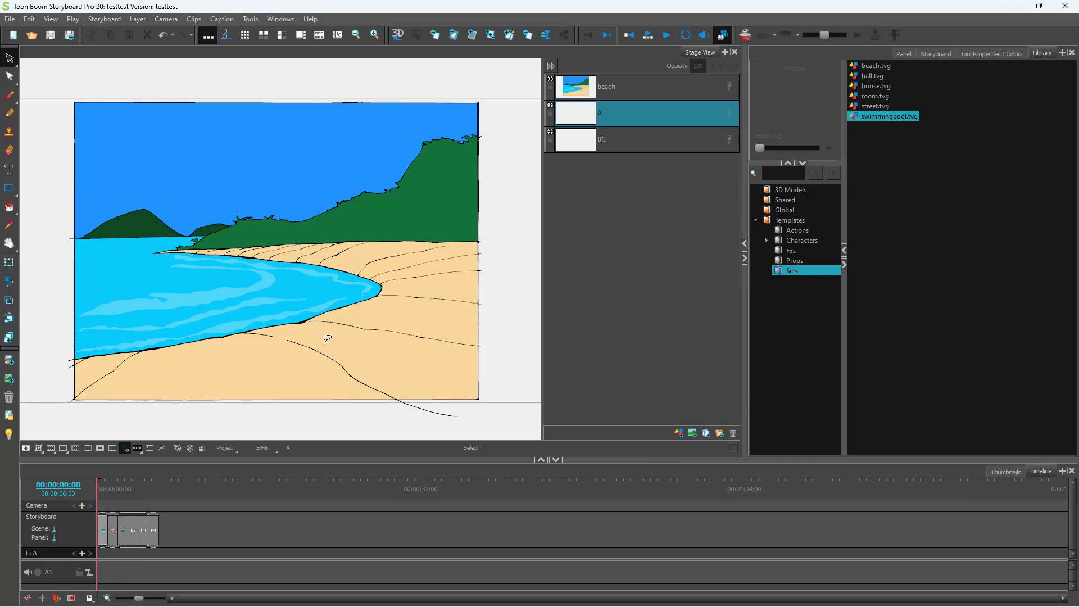
# - Reopen movie export with Windows Media Video (*.wmv) format, then start and cancel a trial export
pyautogui.click(10, 18)
pyautogui.moveTo(99, 244)
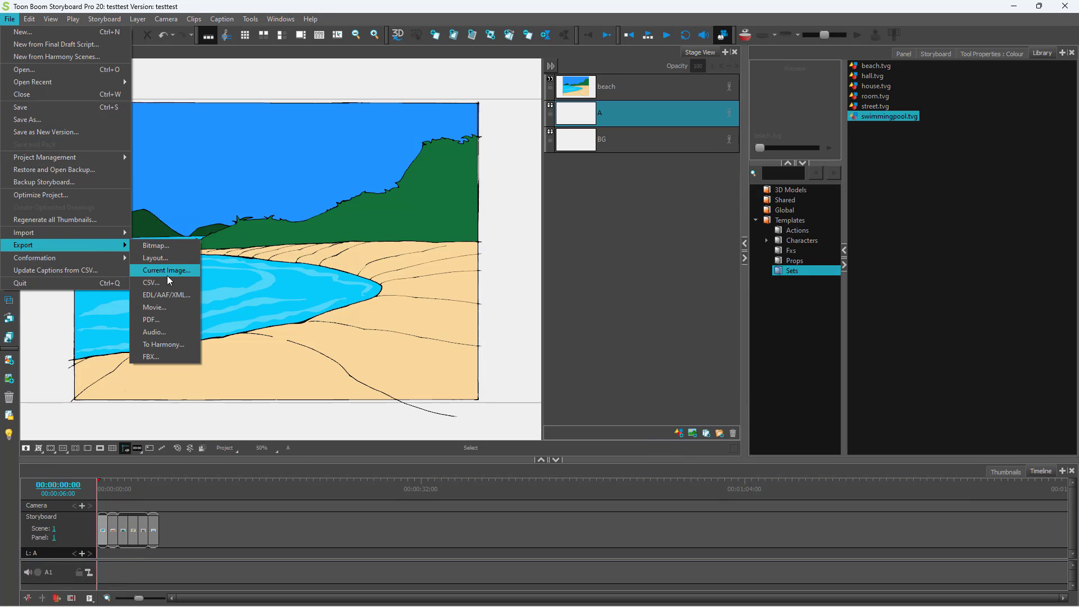
pyautogui.click(172, 307)
pyautogui.click(633, 218)
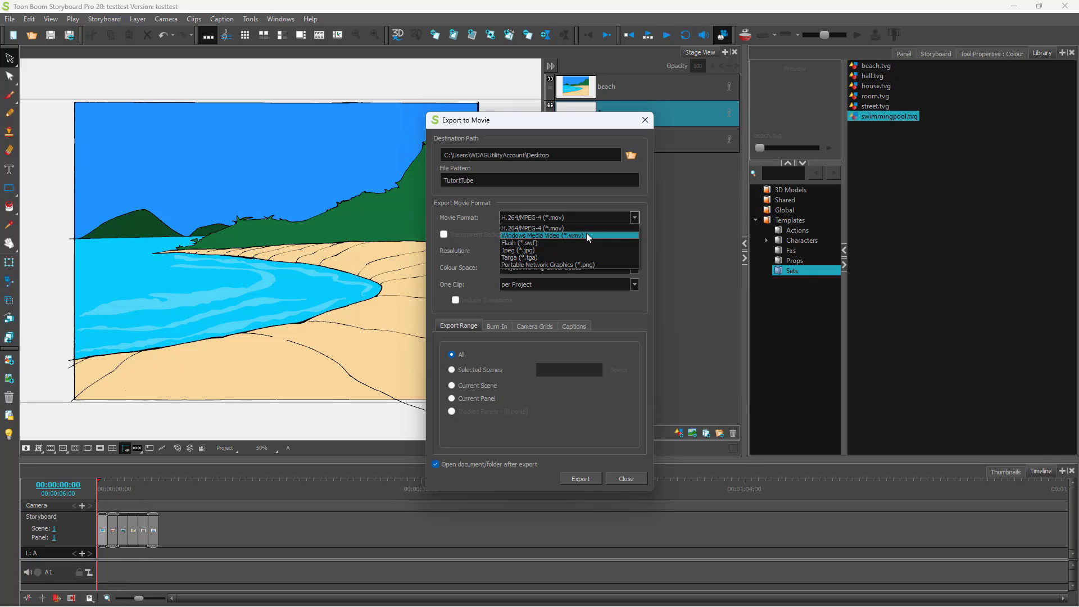
pyautogui.click(586, 234)
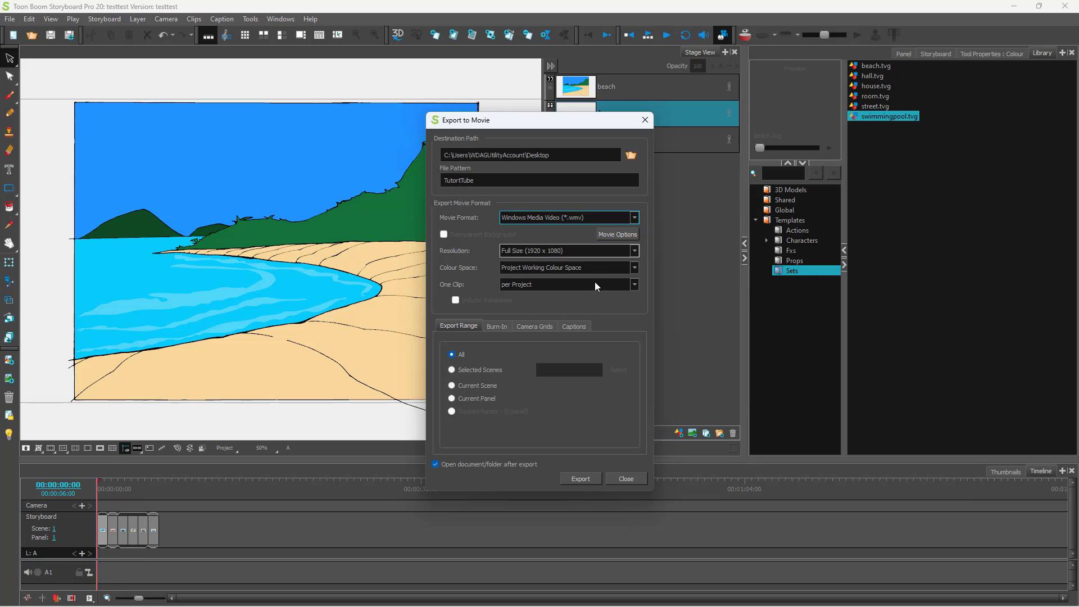
pyautogui.click(575, 480)
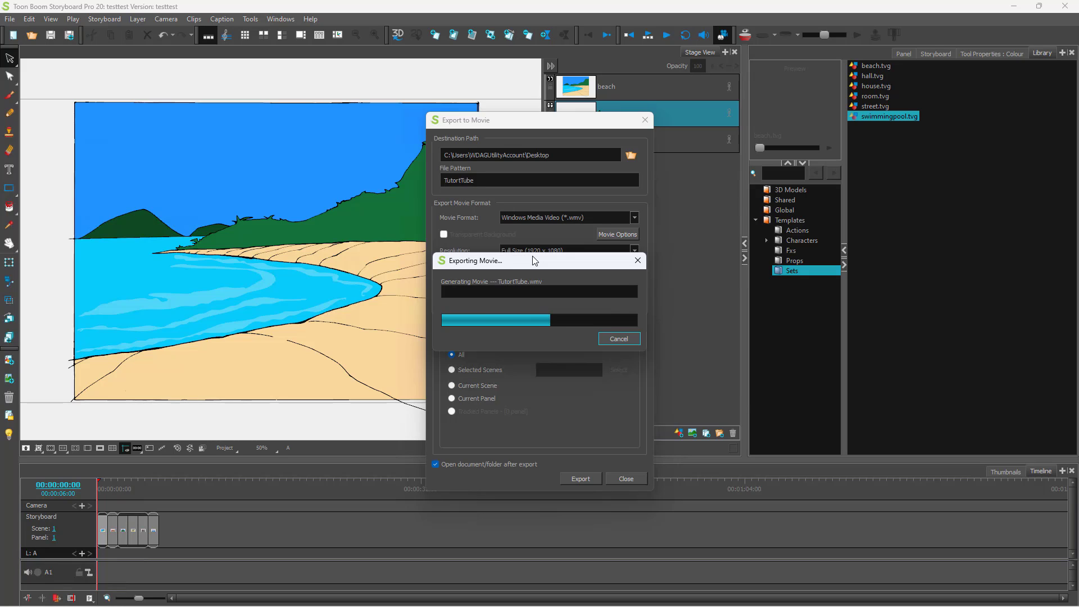
pyautogui.click(640, 334)
# - Dismiss the cancellation message and review the Burn-In, Camera Grids and Captions settings
pyautogui.click(573, 326)
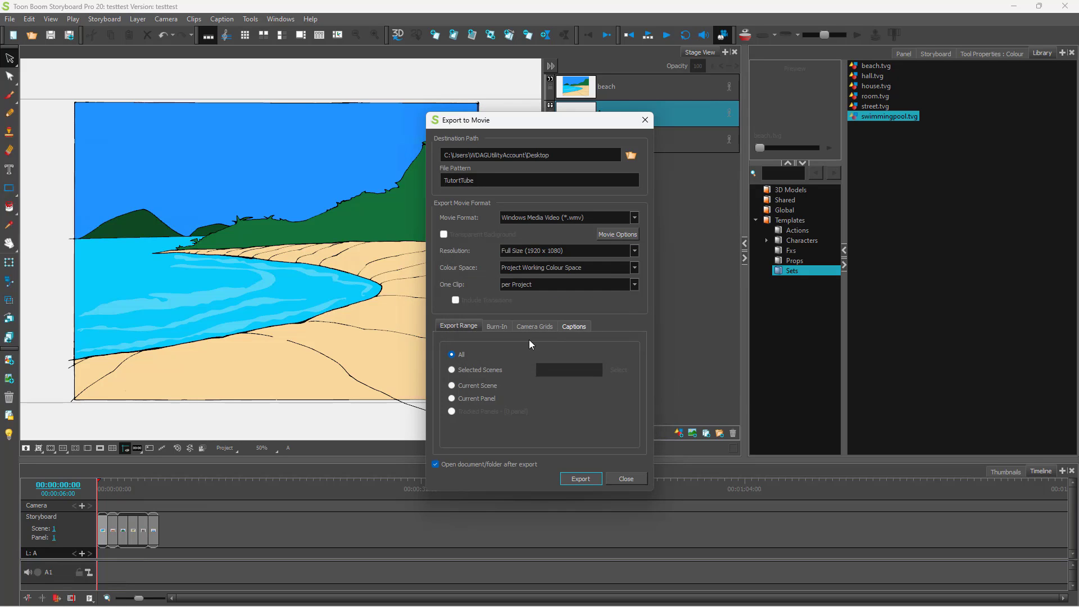
pyautogui.click(490, 325)
pyautogui.click(525, 327)
pyautogui.click(574, 326)
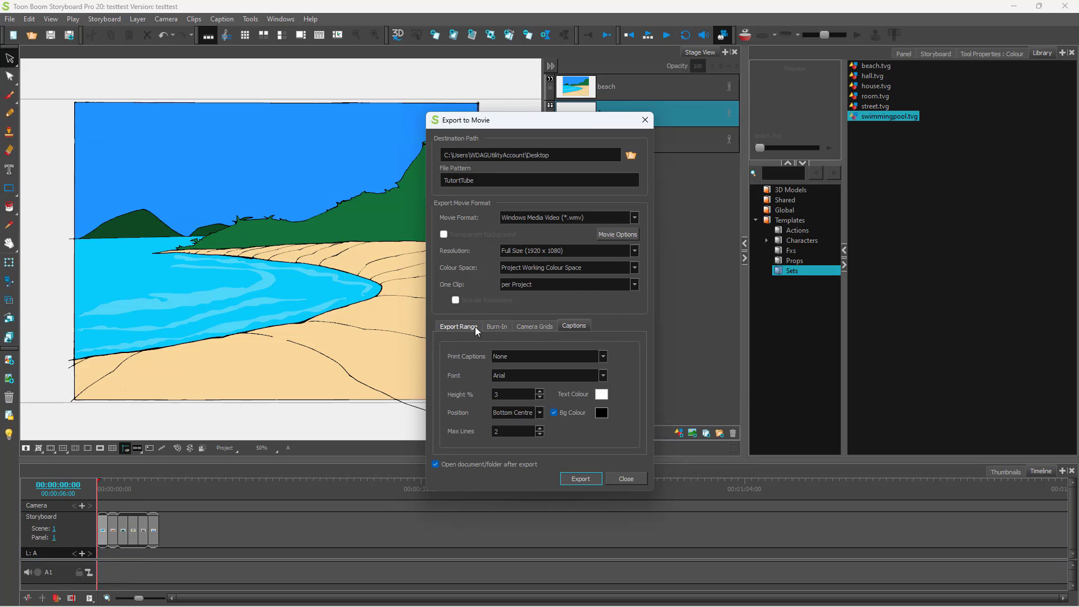
pyautogui.click(474, 326)
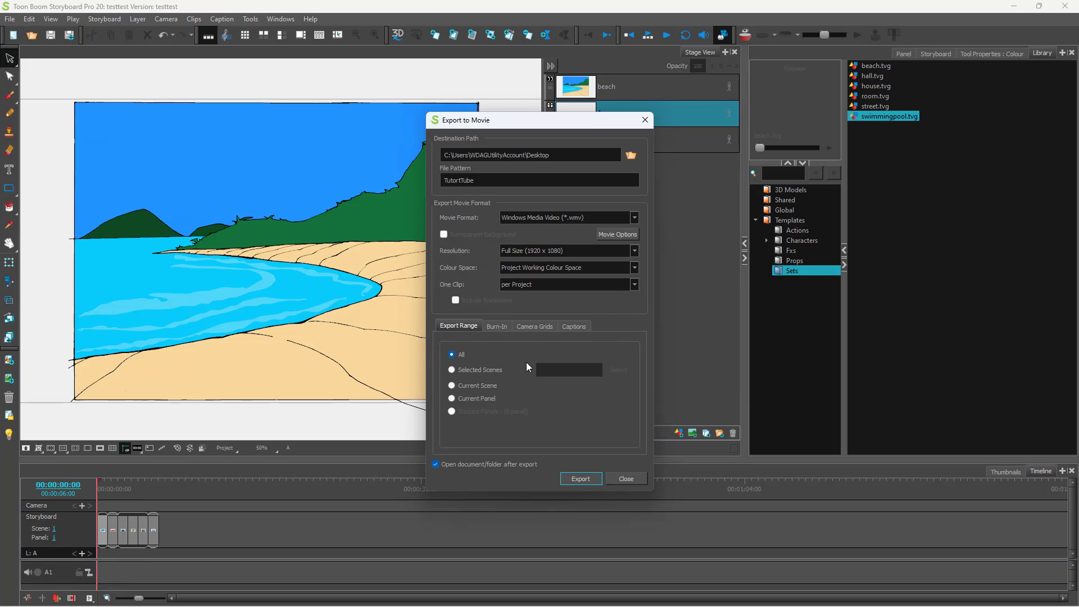
# - Export TutoriTube.wmv, overwriting the existing file, and confirm the successful export
pyautogui.click(588, 481)
pyautogui.click(547, 319)
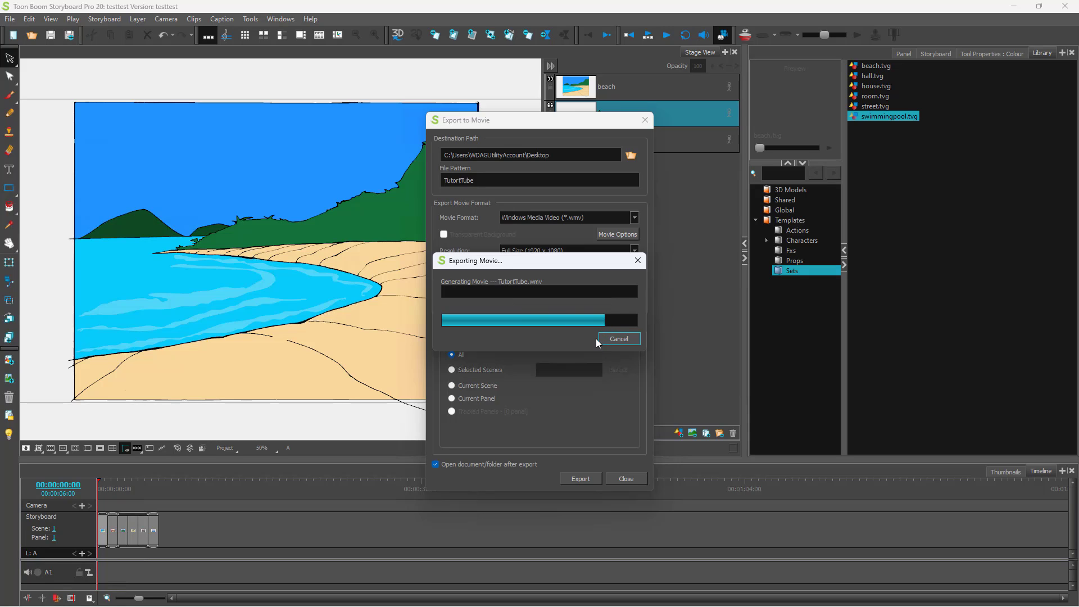
pyautogui.click(564, 321)
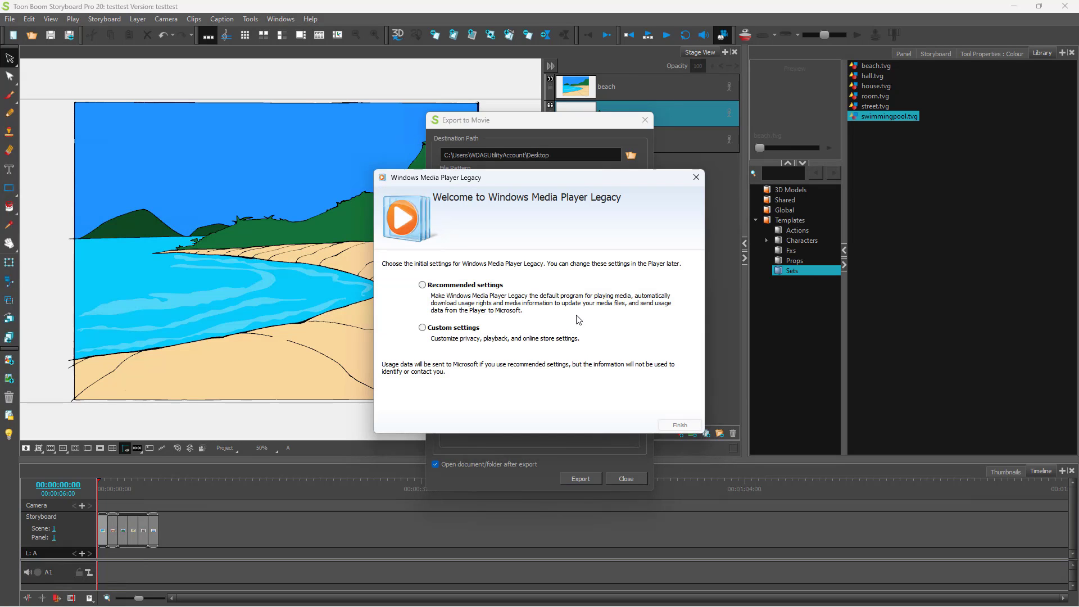
# - Finish Windows Media Player setup with Recommended settings, play TutoriTube.wmv, then close the player
pyautogui.click(495, 286)
pyautogui.click(680, 425)
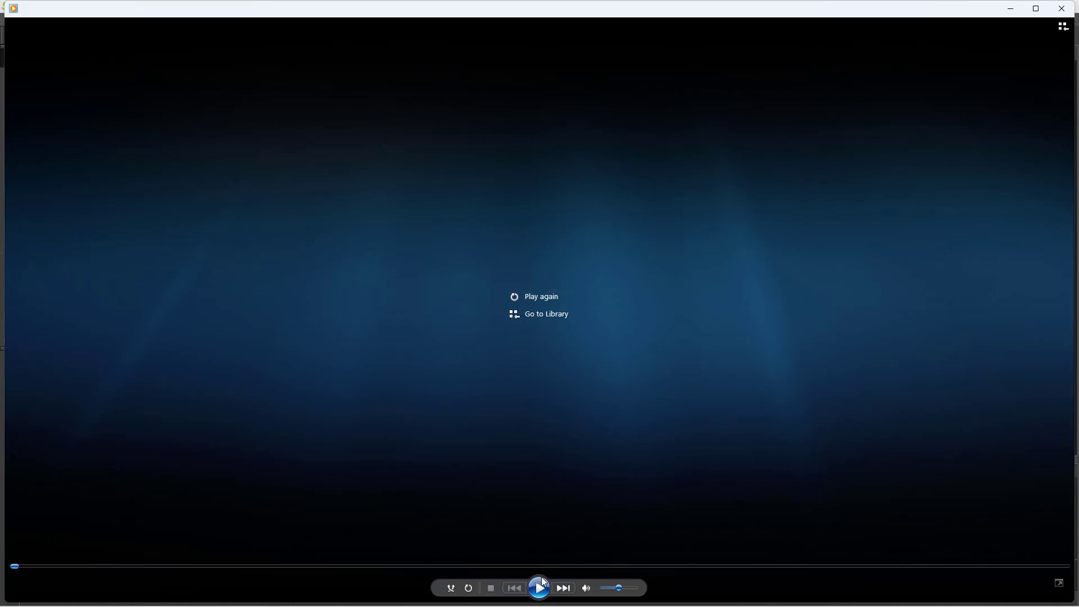
pyautogui.click(542, 581)
pyautogui.click(1061, 9)
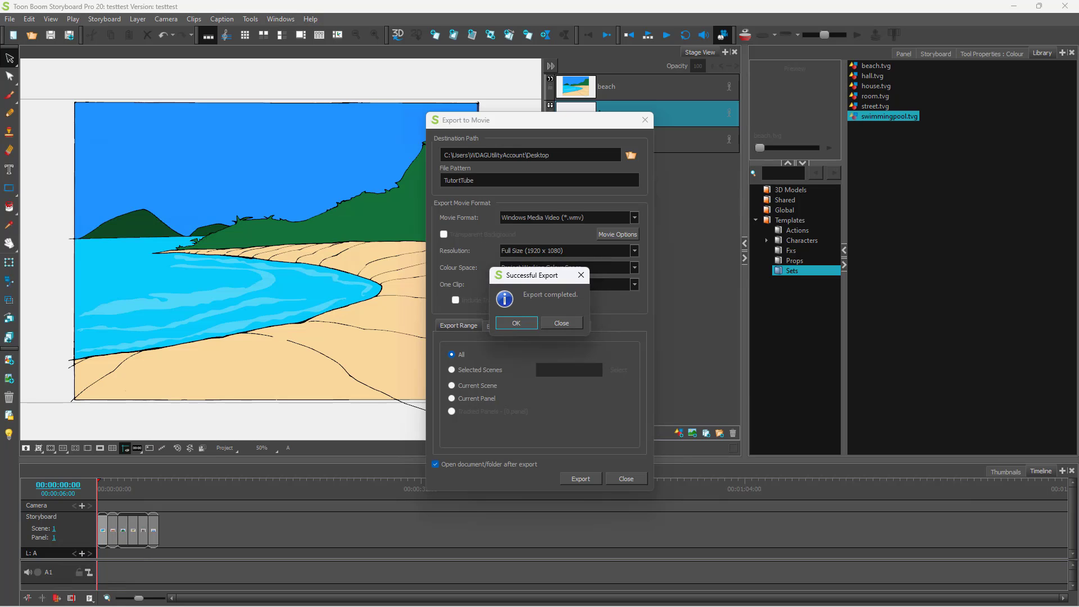